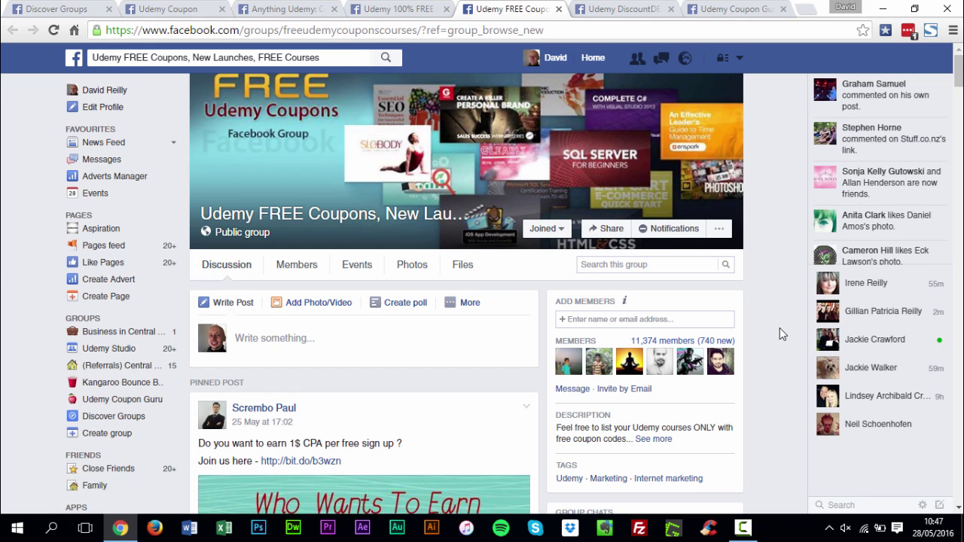
Open the Joined dropdown on the Udemy FREE Coupons group to reveal Unfollow and Leave Group.
{"action": "left_click", "coordinate": [539, 230]}
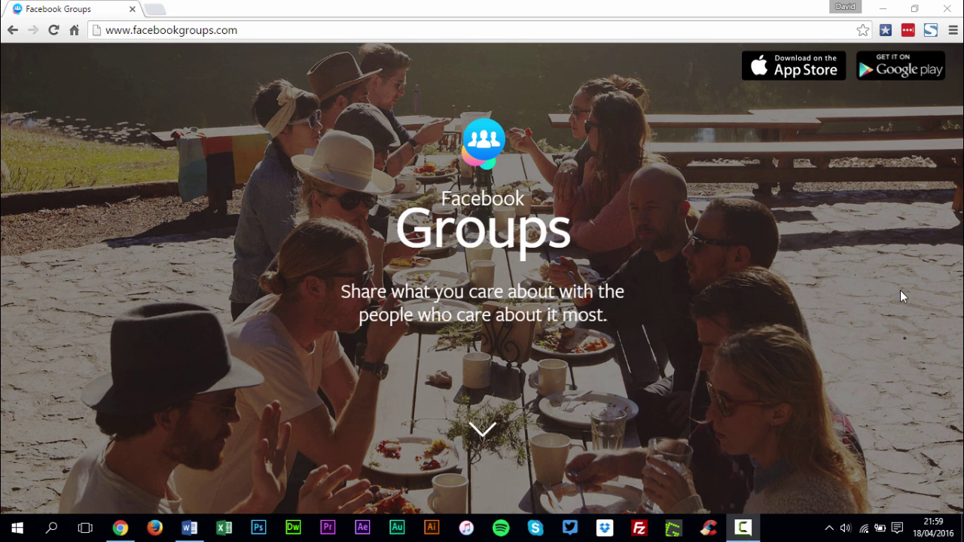
Go to the groups section beside the News Feed.
{"action": "left_click", "coordinate": [483, 428]}
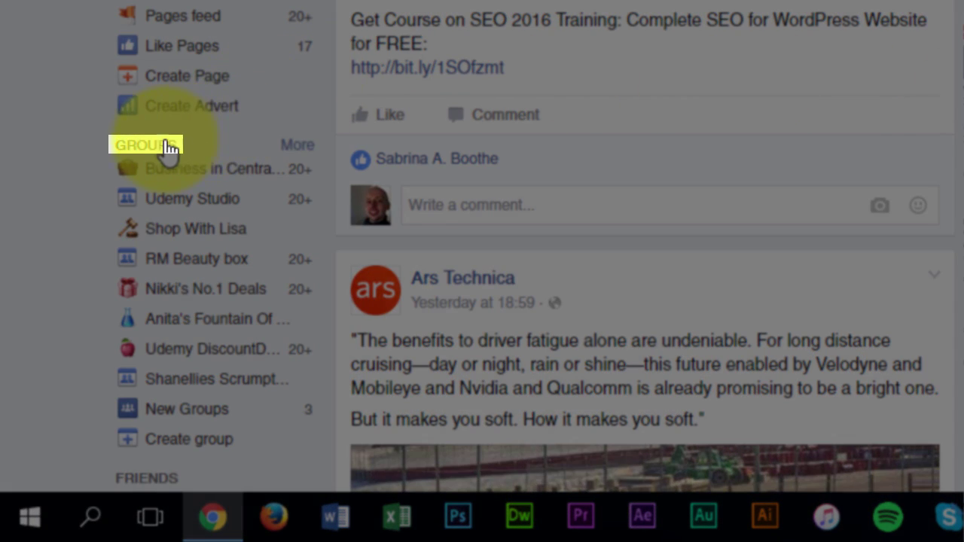
{"action": "mouse_move", "coordinate": [83, 319]}
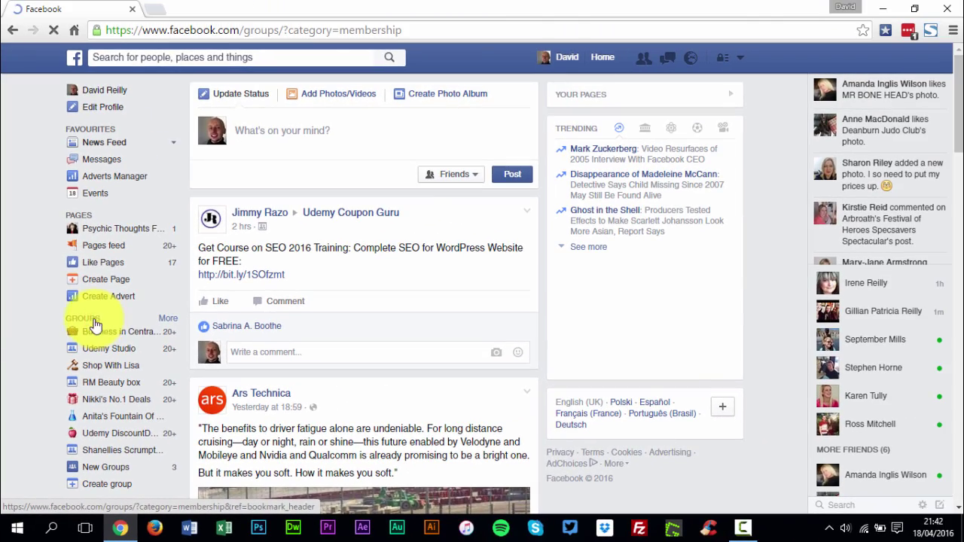
Scroll the joined-groups list and open the gear menu for Shop With Lisa.
{"action": "left_click", "coordinate": [94, 320]}
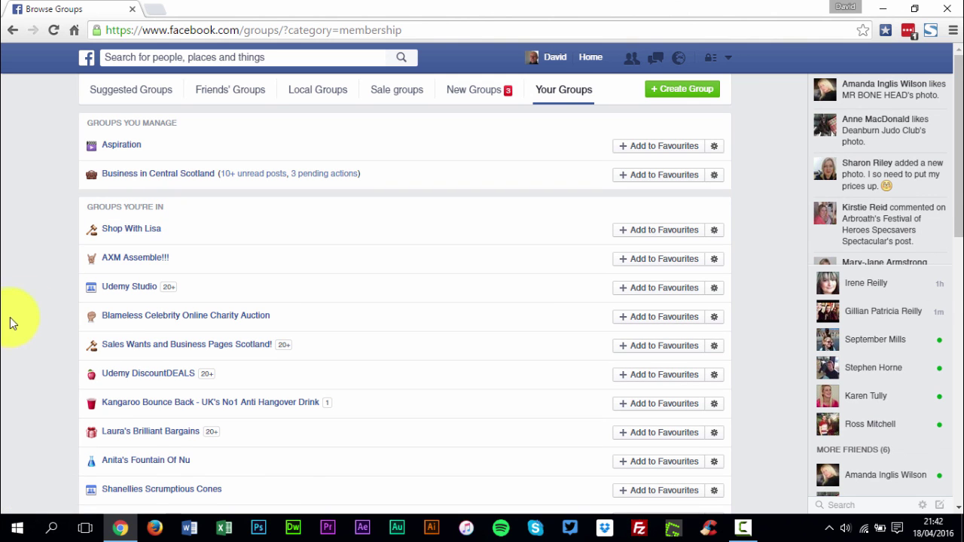
{"action": "scroll", "coordinate": [959, 201], "scroll_direction": "down", "scroll_amount": 1}
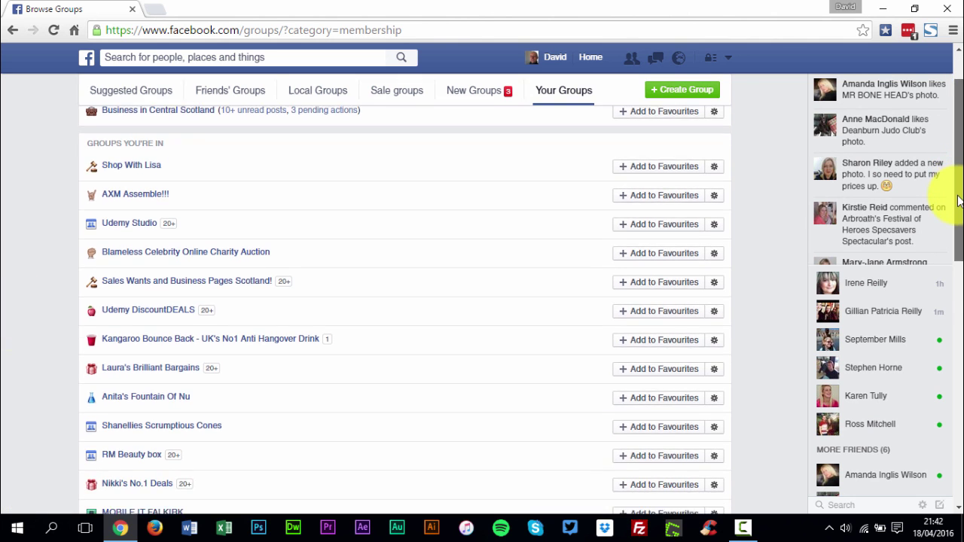
{"action": "scroll", "coordinate": [959, 201], "scroll_direction": "down", "scroll_amount": 1}
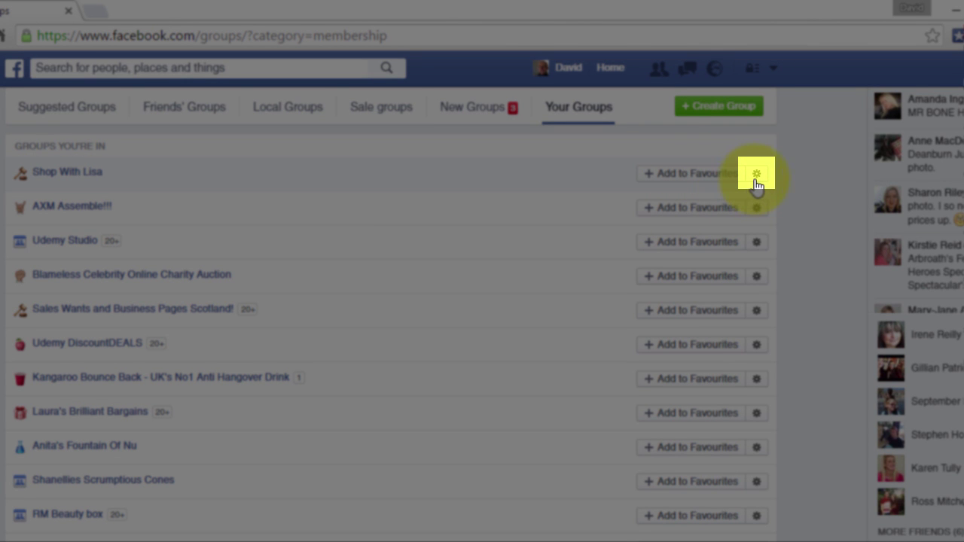
{"action": "left_click", "coordinate": [757, 180]}
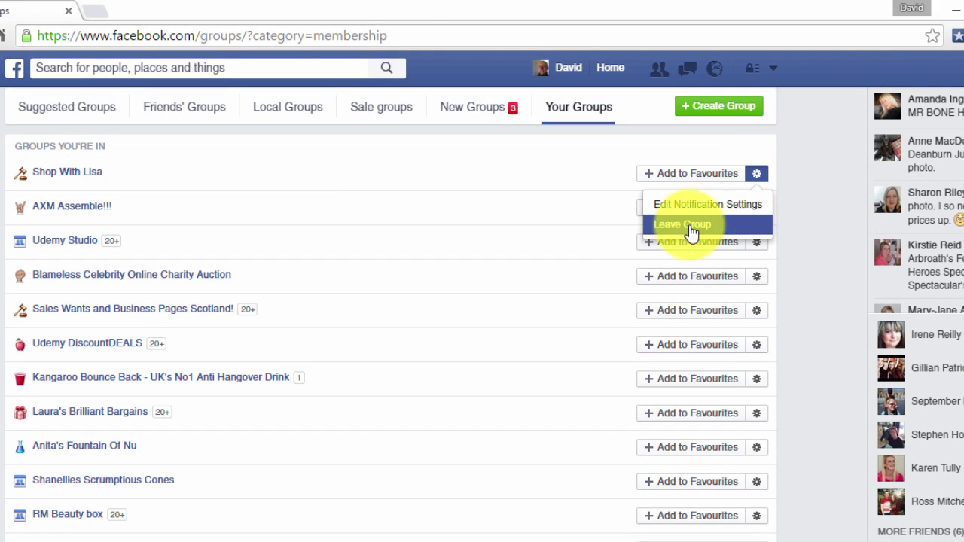
Choose Leave Group for Shop With Lisa, glance at the report reasons, then dismiss them.
{"action": "left_click", "coordinate": [731, 228]}
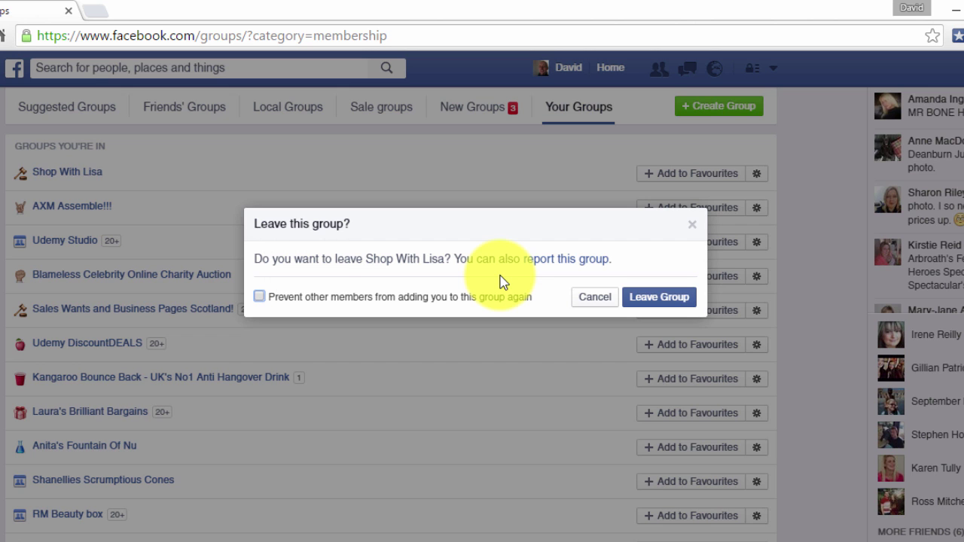
{"action": "left_click", "coordinate": [548, 262]}
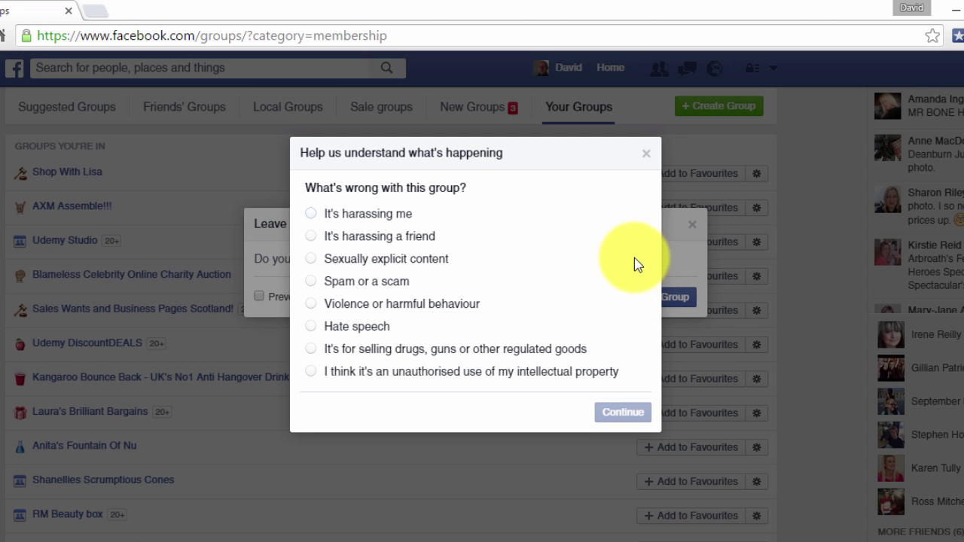
{"action": "left_click", "coordinate": [646, 159]}
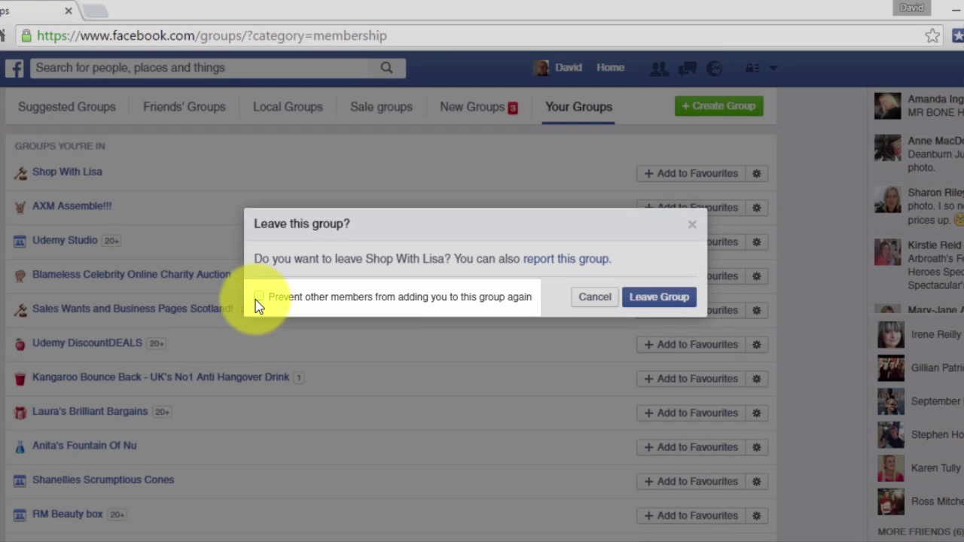
Tick 'Prevent other members from adding you to this group again' and confirm leaving Shop With Lisa.
{"action": "left_click", "coordinate": [258, 298]}
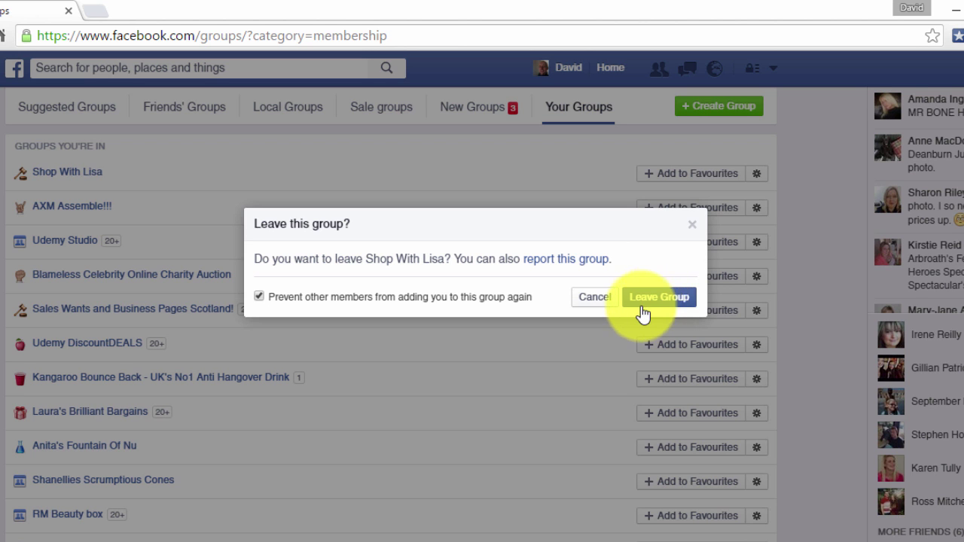
{"action": "left_click", "coordinate": [673, 312]}
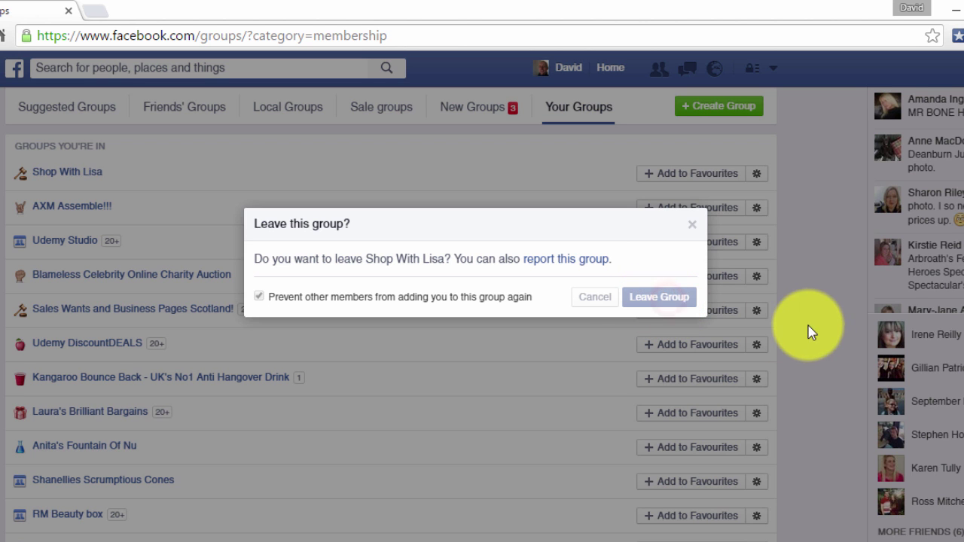